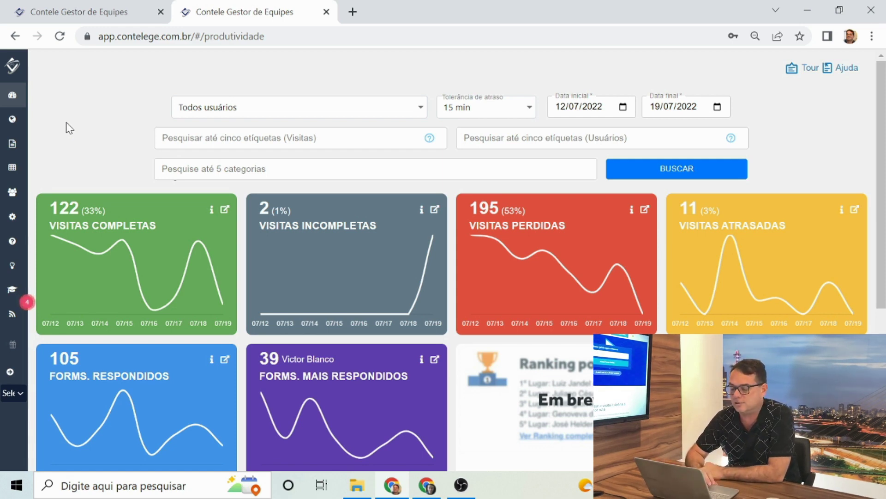
Open the scheduling calendar, find the CEO user in the user list and start a visit agenda for that user.
mouse_move(23, 166)
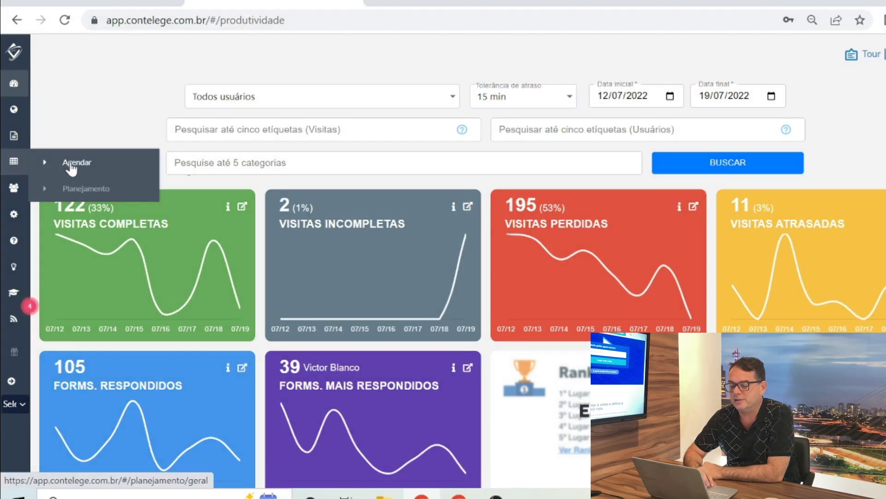
left_click(71, 166)
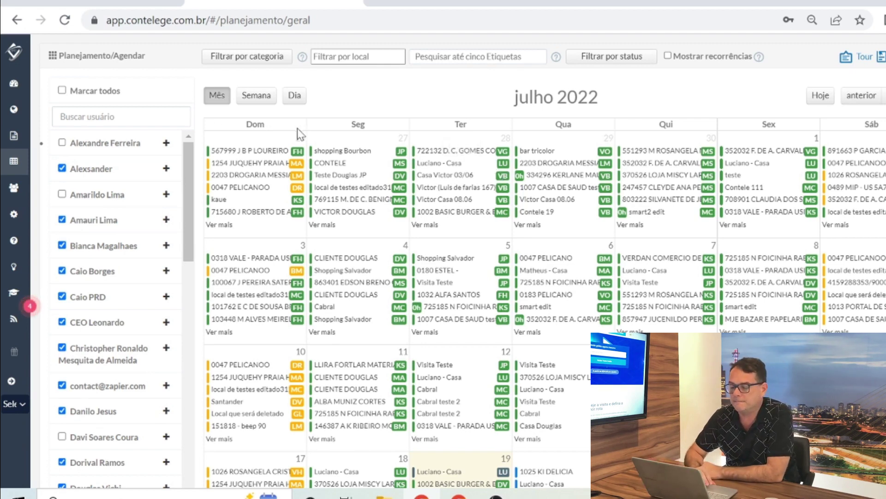
left_click(106, 116)
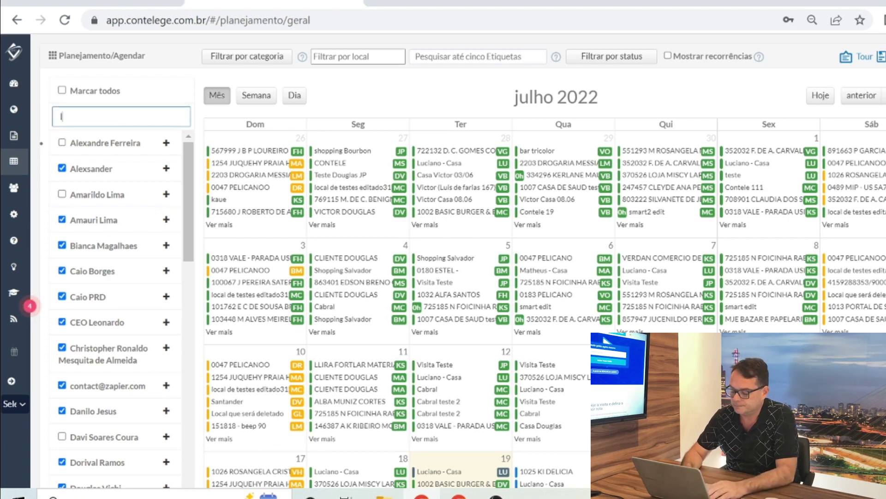
type("leo")
left_click(183, 145)
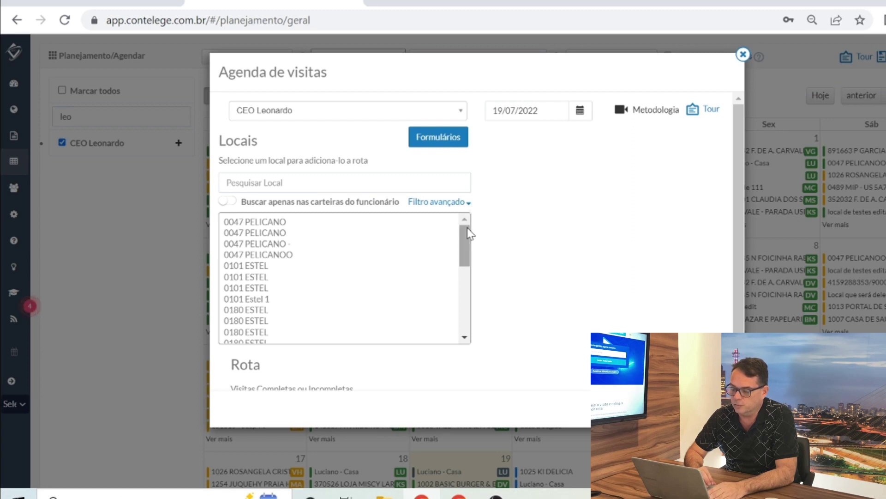
Filter the agenda's available locations with the advanced filter, setting Bairro to "gonzaga".
left_click_drag(467, 239, 476, 312)
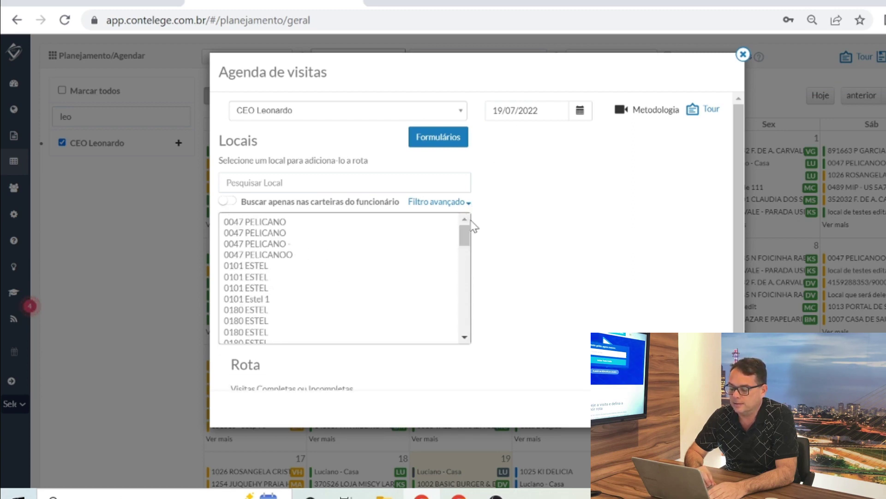
left_click(467, 205)
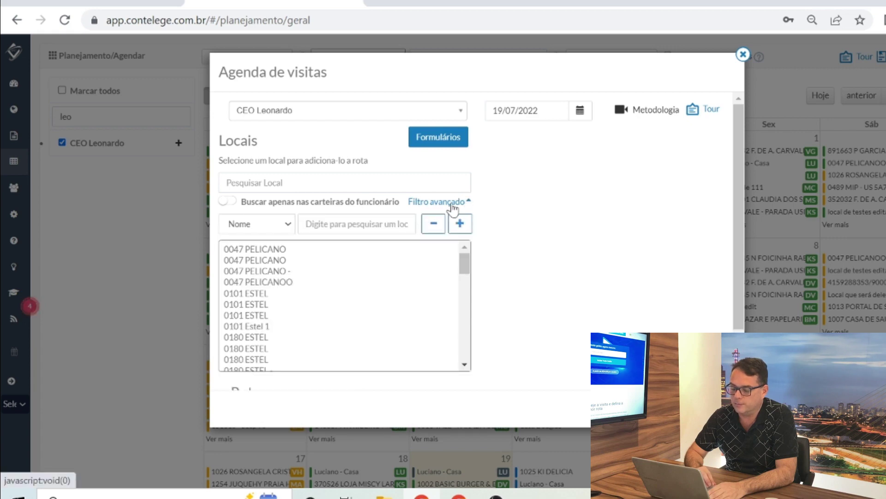
left_click(293, 225)
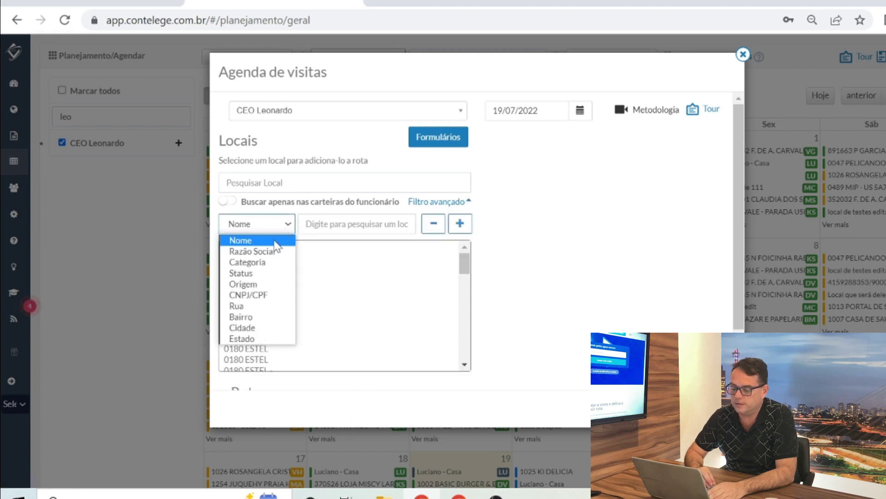
left_click(253, 318)
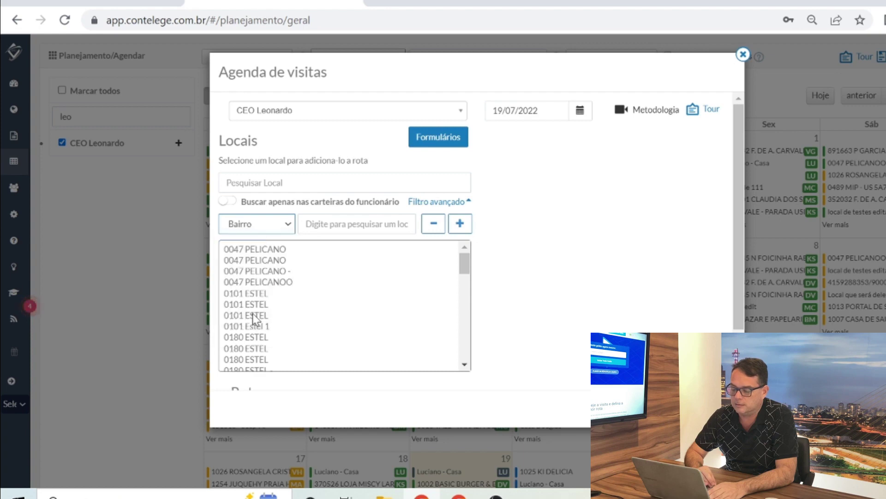
left_click(357, 223)
type("gonzaga")
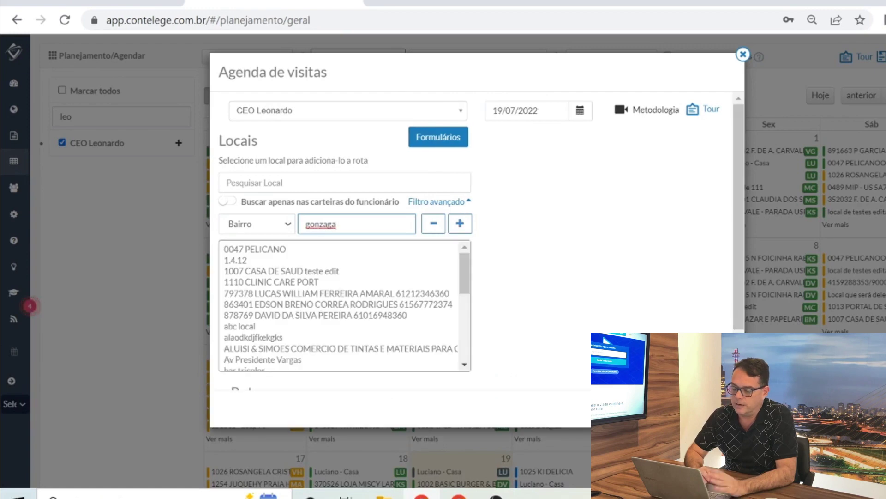
left_click_drag(465, 273, 473, 258)
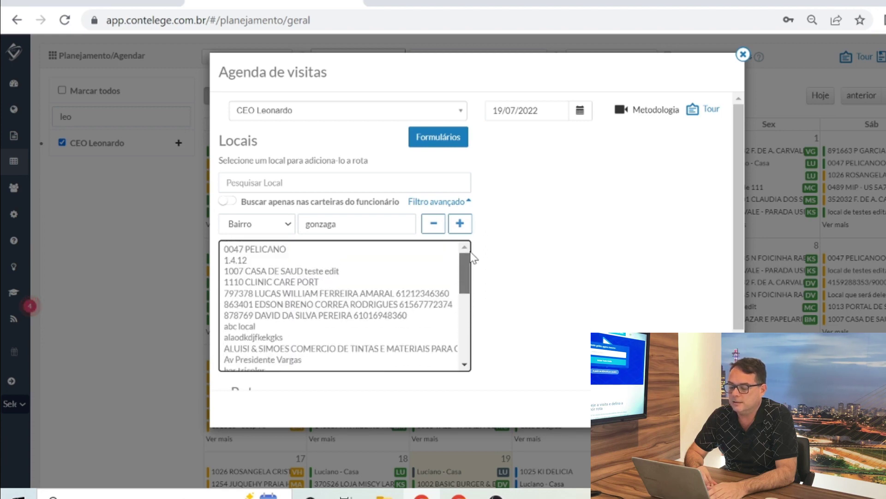
Add 1110 CLINIC CARE PORT, location 863401, ALUISI & SIMOES and the house location dated 18.05 to the route.
left_click(273, 283)
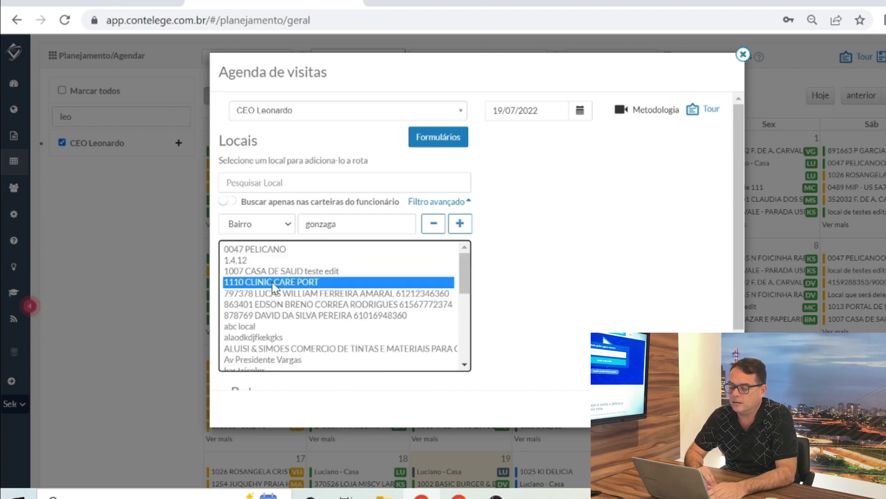
left_click(285, 305)
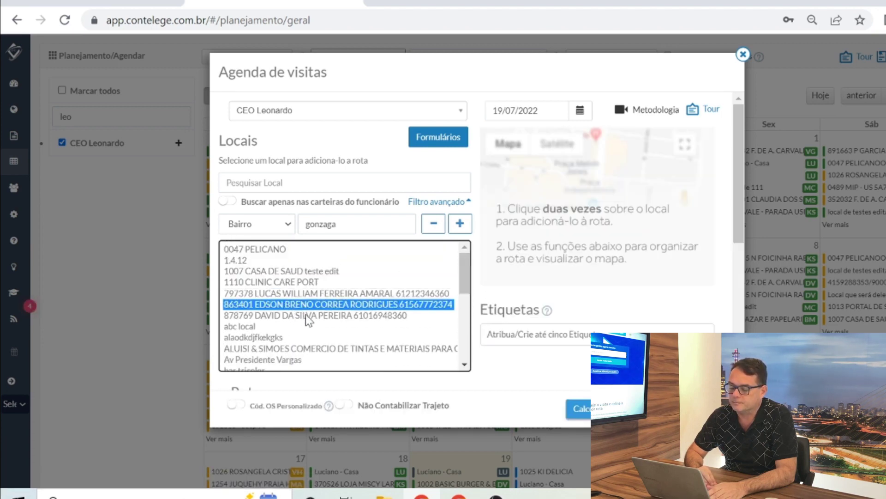
left_click(316, 349)
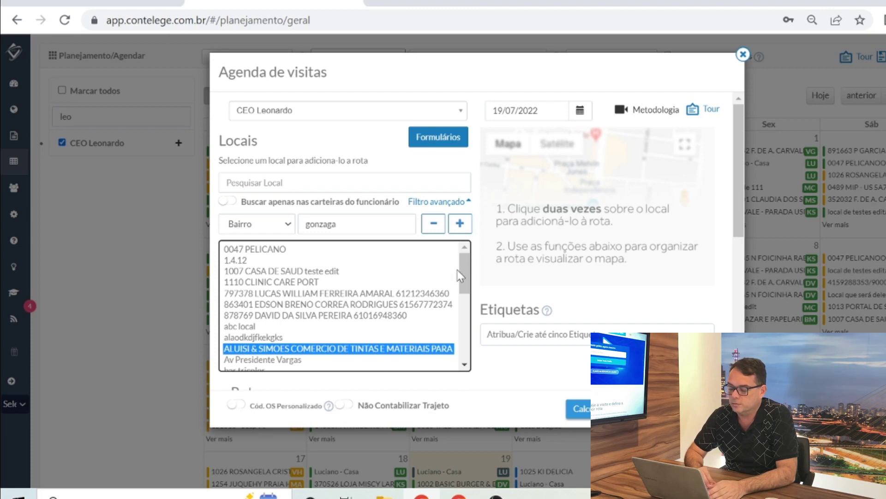
left_click_drag(464, 273, 464, 306)
left_click(273, 325)
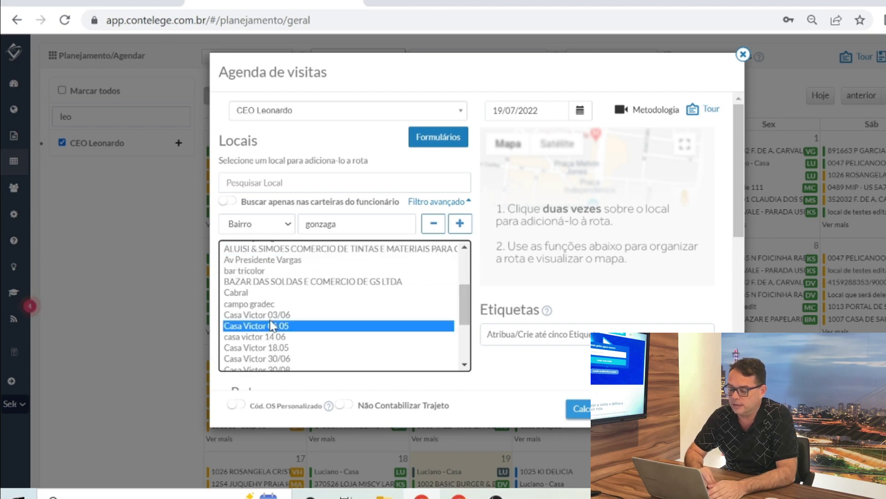
left_click(264, 347)
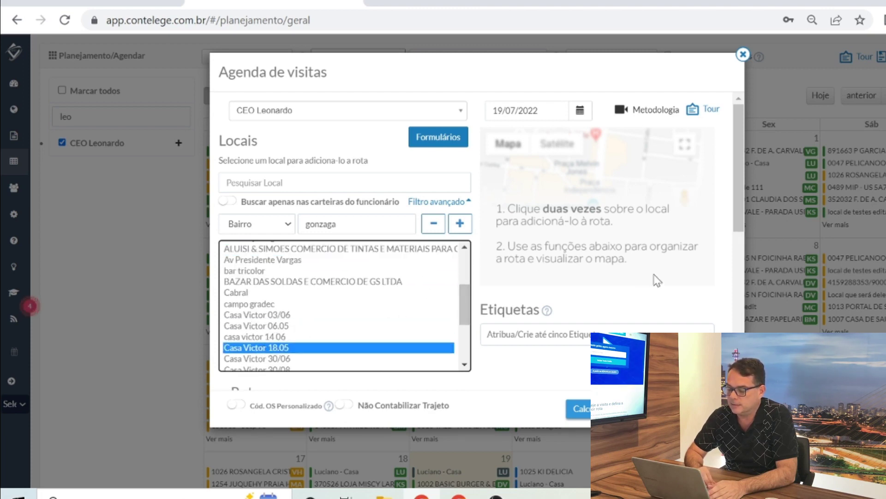
Move the ALUISI & SIMOES visit directly after 1110 CLINIC CARE PORT in the pending visits and check the route on the map.
left_click_drag(741, 175, 719, 313)
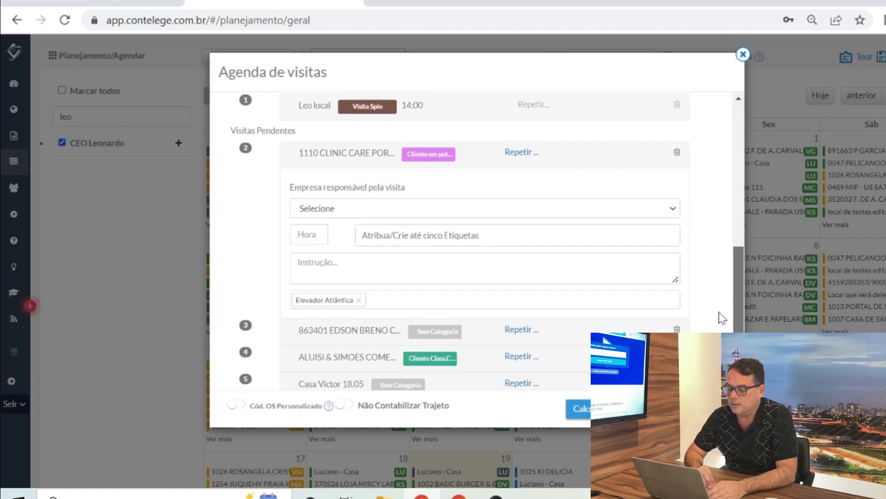
left_click_drag(323, 356, 328, 190)
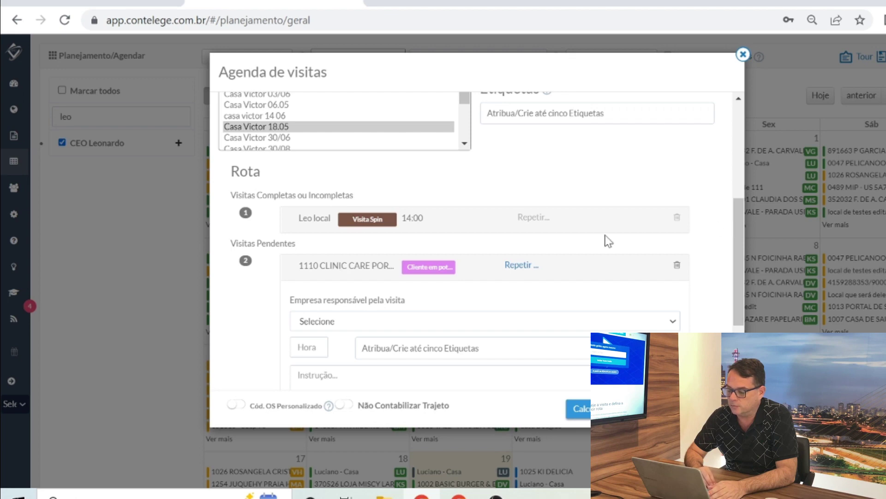
left_click_drag(739, 231, 734, 276)
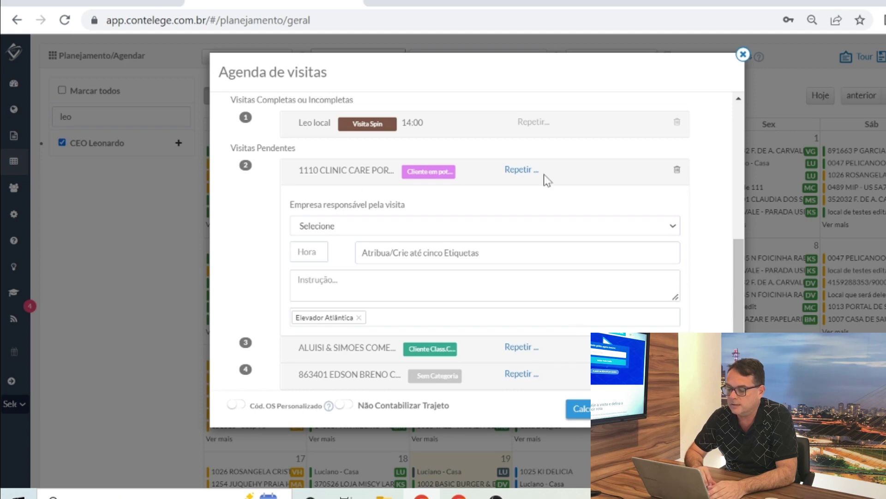
left_click_drag(739, 262, 740, 180)
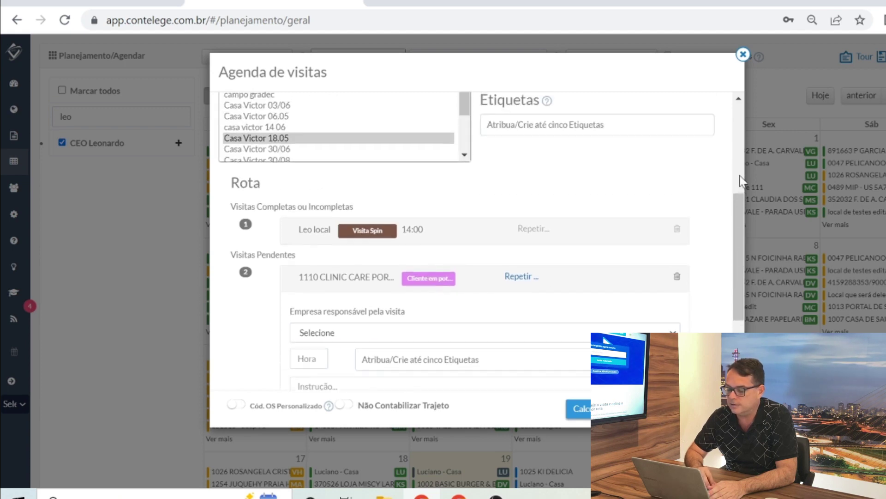
left_click_drag(735, 223, 734, 287)
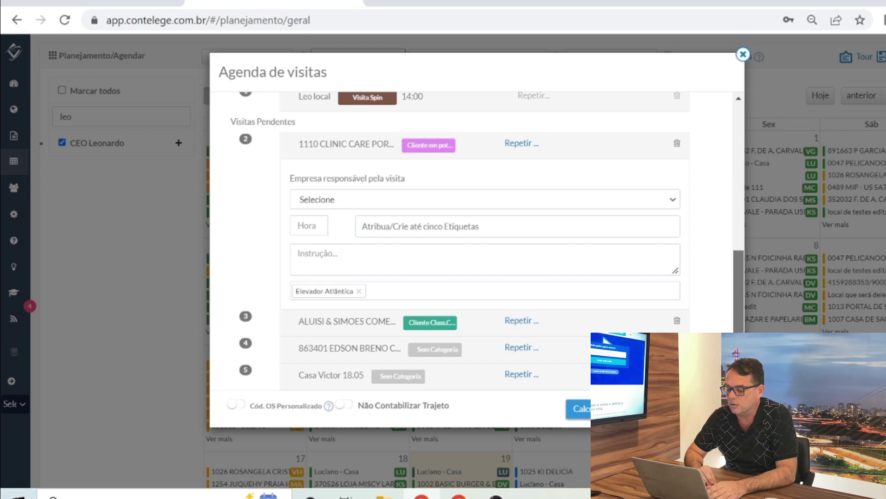
left_click_drag(739, 300, 742, 167)
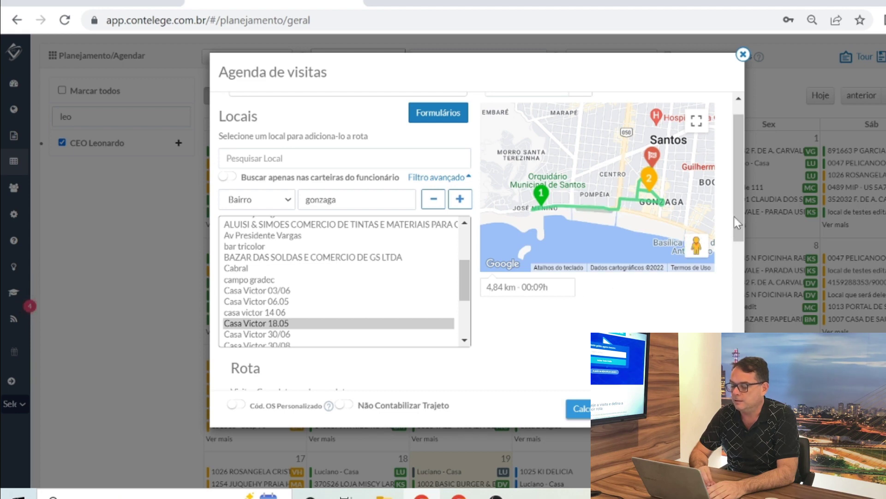
Place the ALUISI & SIMOES visit ahead of 1110 CLINIC CARE PORT and check the route's distance and travel time.
left_click_drag(741, 201, 725, 344)
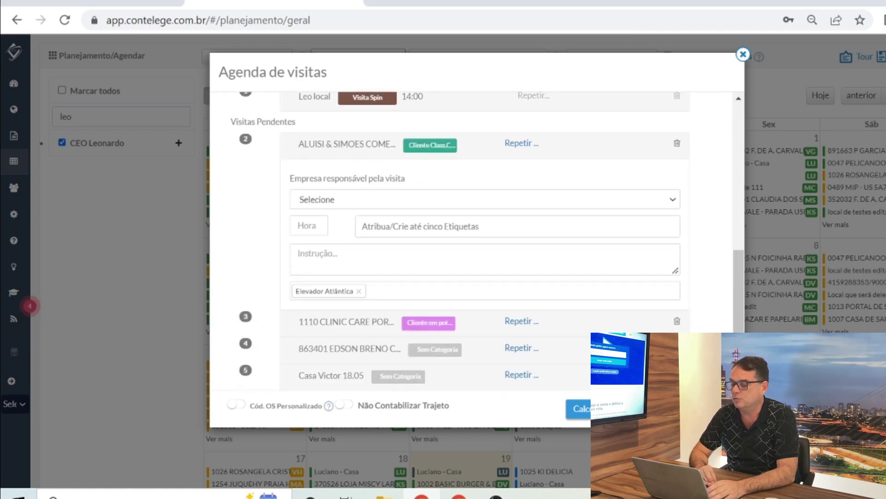
left_click_drag(739, 327, 745, 204)
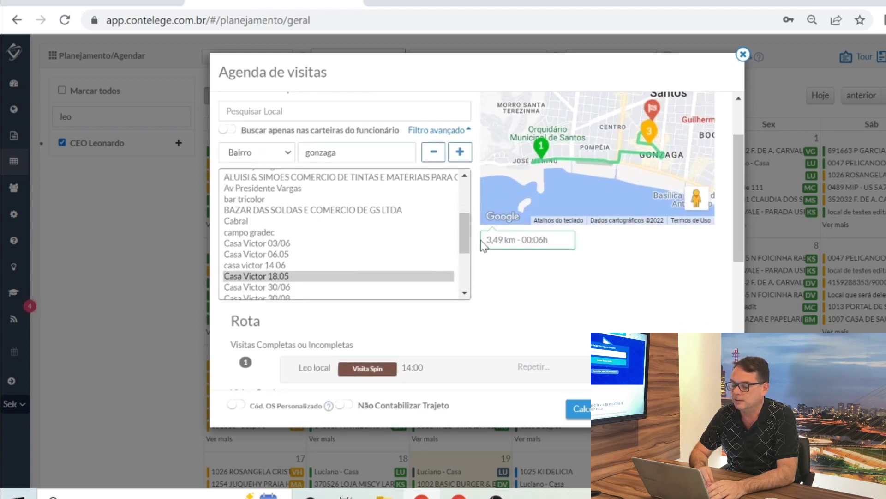
left_click_drag(487, 241, 526, 240)
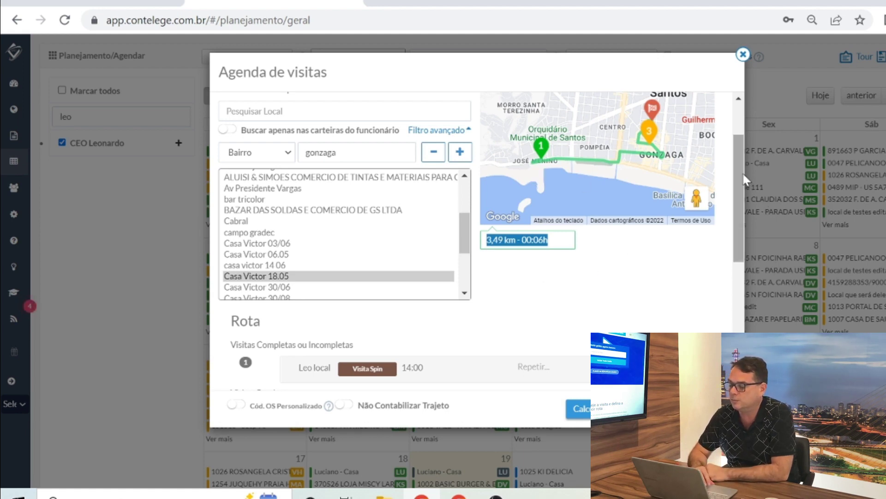
Open the Hora field of the pending 1110 CLINIC CARE PORT visit.
left_click_drag(743, 171, 746, 303)
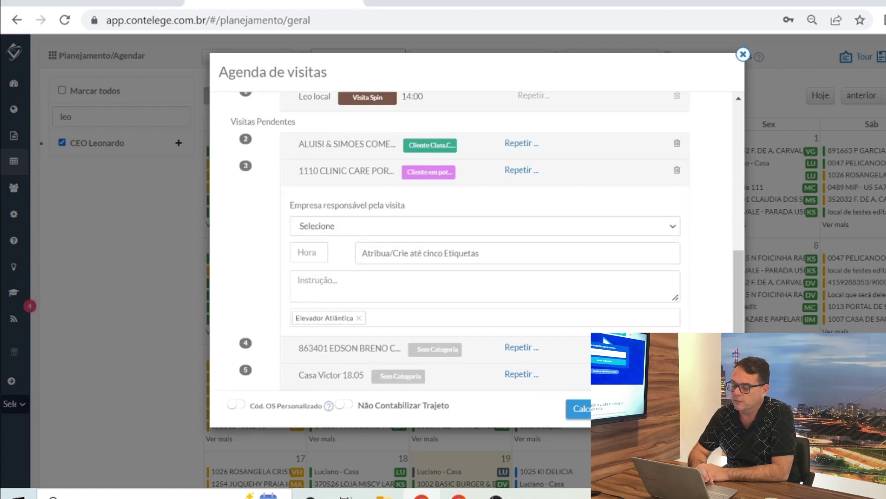
left_click(308, 252)
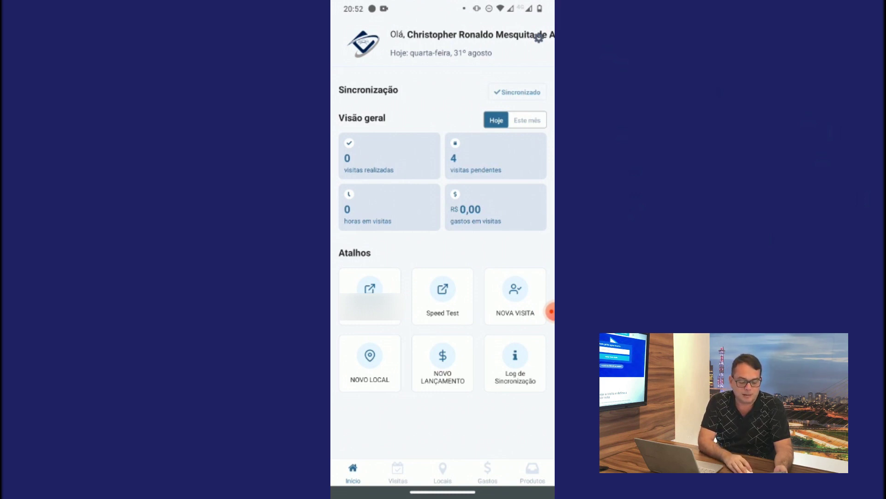
left_click(496, 156)
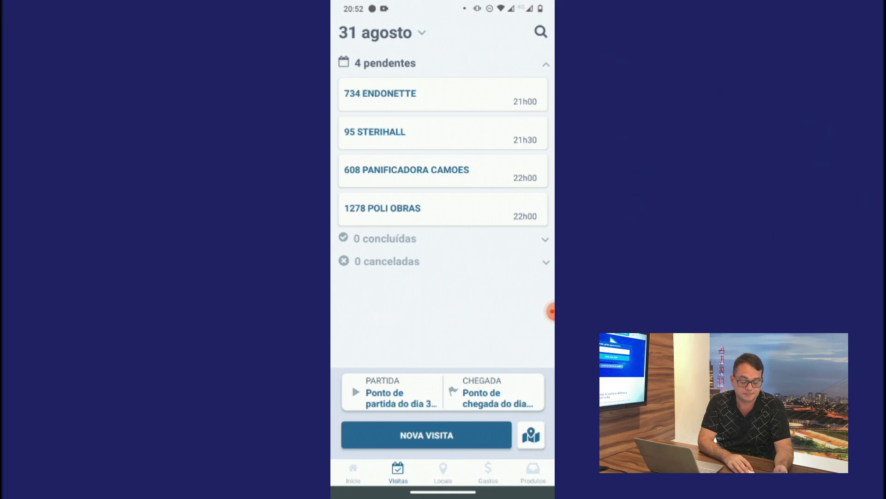
left_click(380, 95)
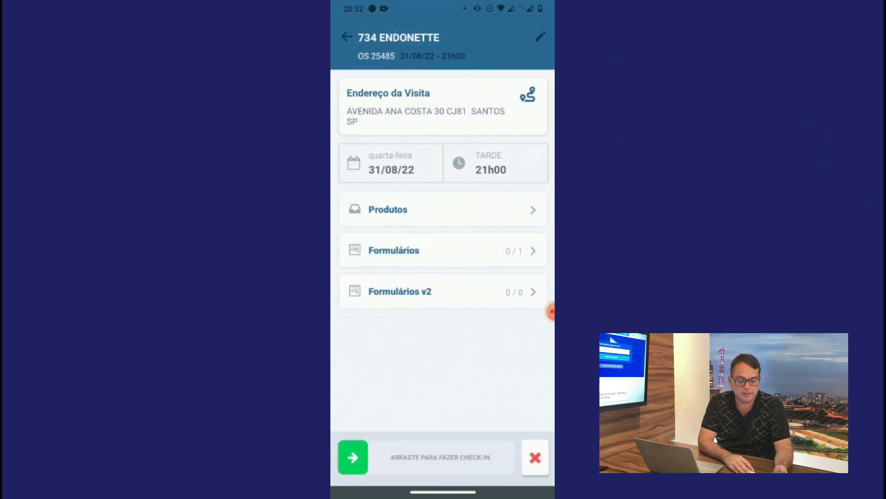
left_click(527, 95)
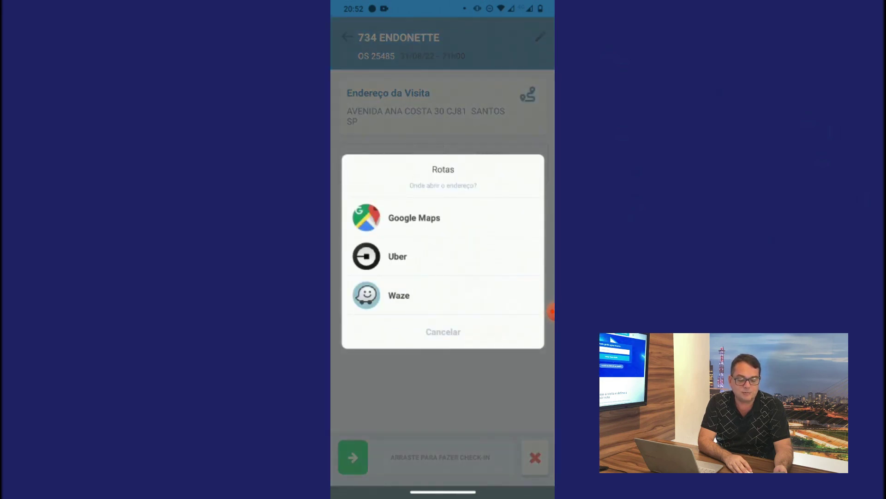
left_click(399, 295)
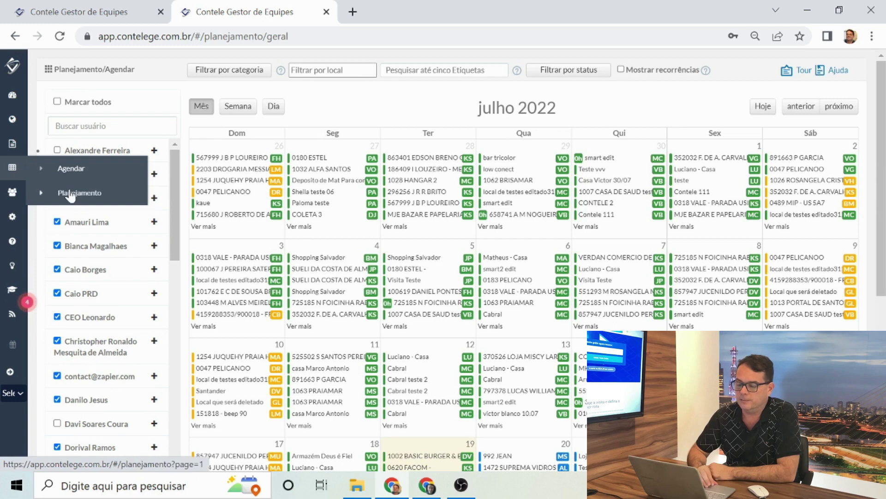
Back in the web application, start a new visit planning and set the visits per day to 5.
left_click(71, 193)
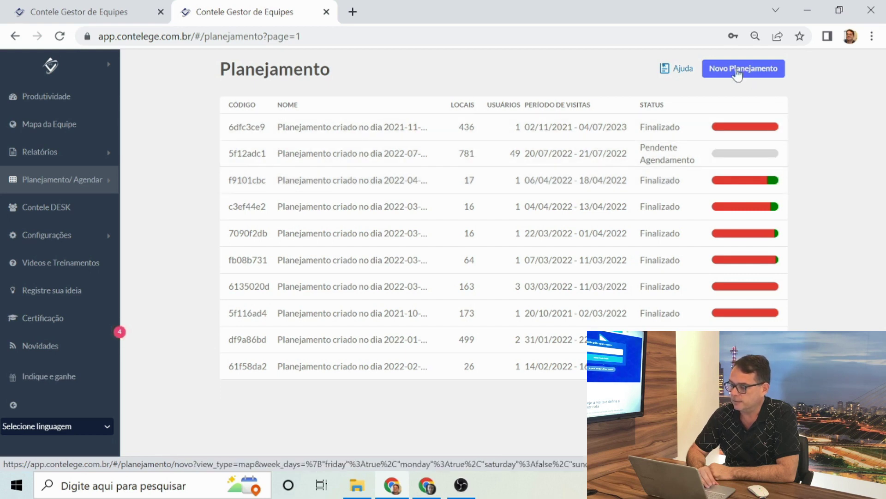
left_click(743, 74)
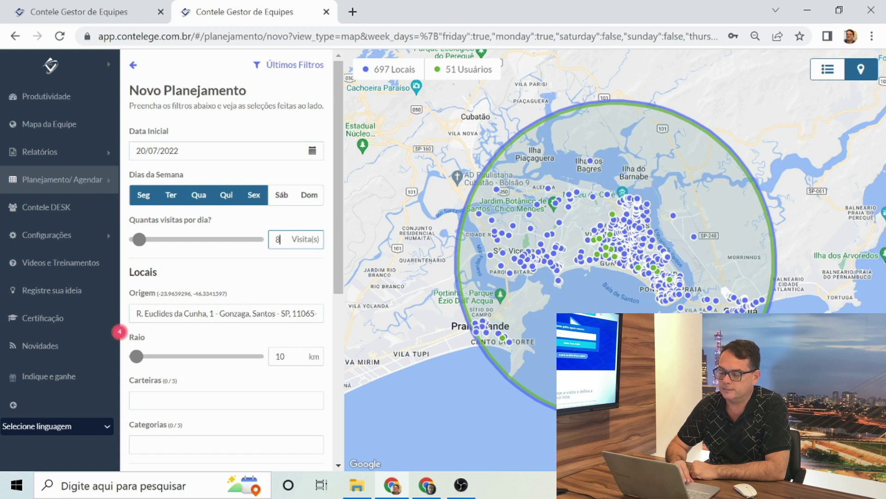
key("BackSpace")
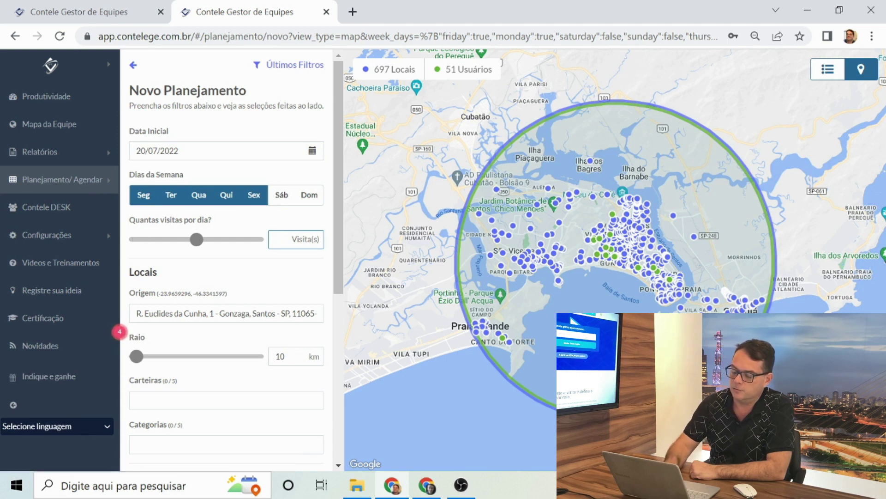
type("5")
key("Tab")
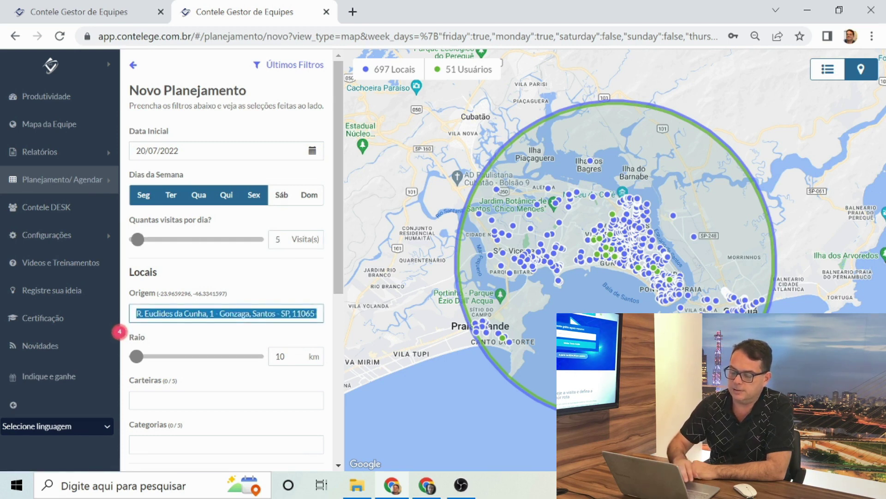
left_click_drag(337, 254, 336, 287)
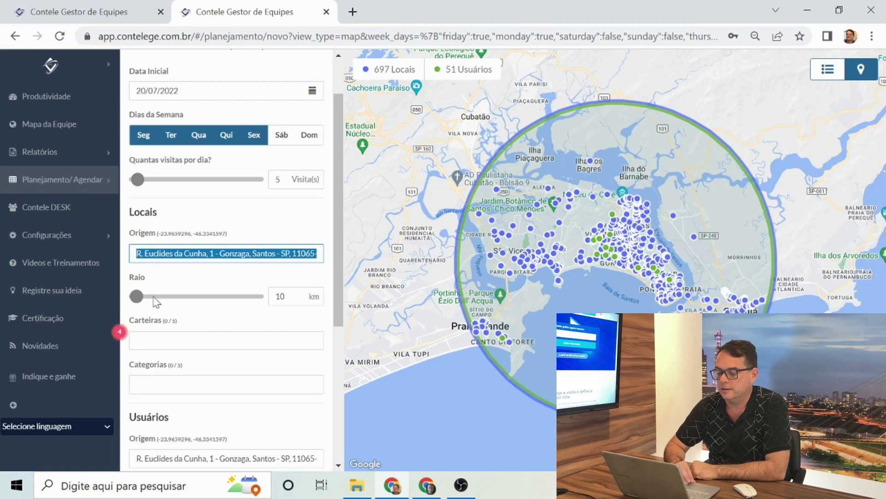
Set the search radius for the places (Locais) to 2 km.
left_click(286, 296)
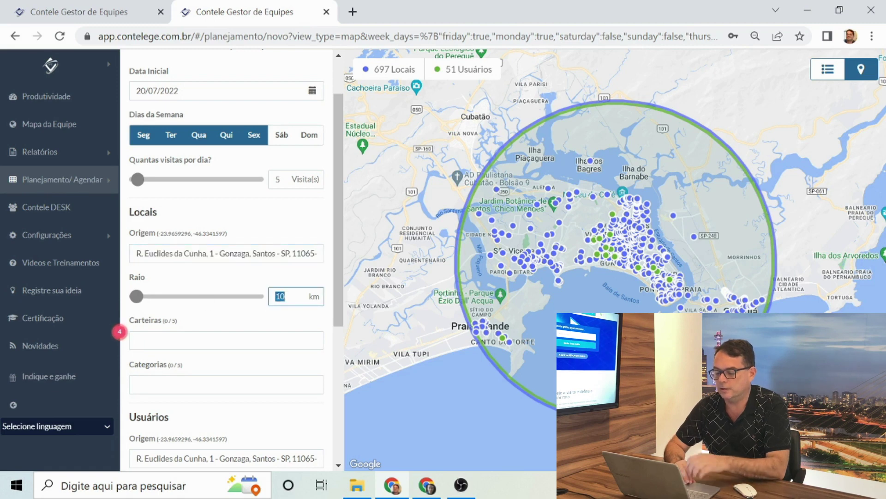
type("2")
key("Tab")
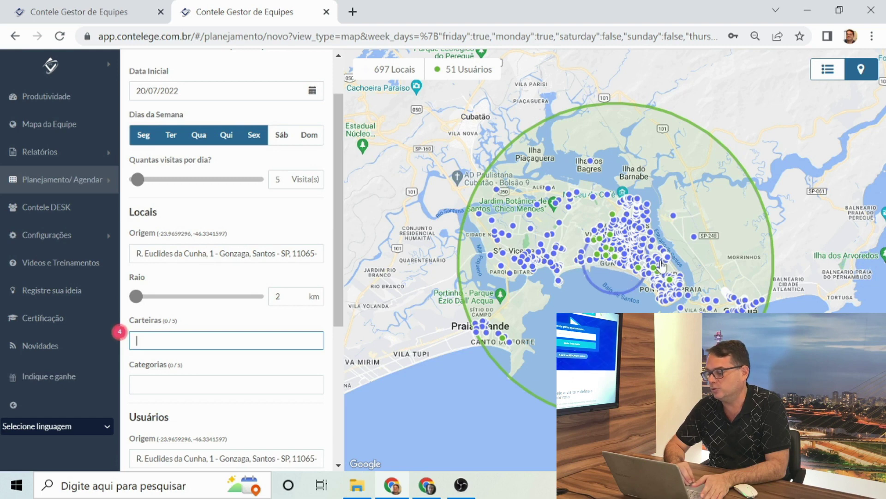
Look up the options matching "t" in the places' Carteiras filter, clear it, and look up "t" in the Categorias filter.
scroll(212, 249, "down", 2)
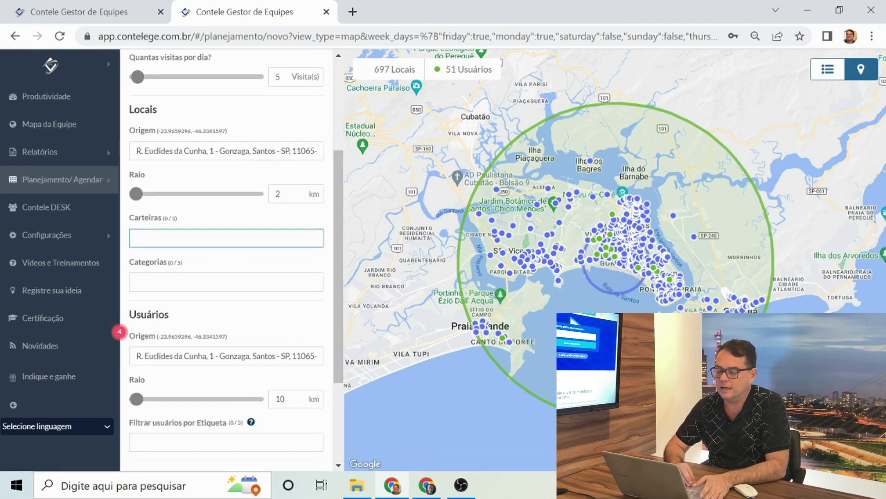
type("t")
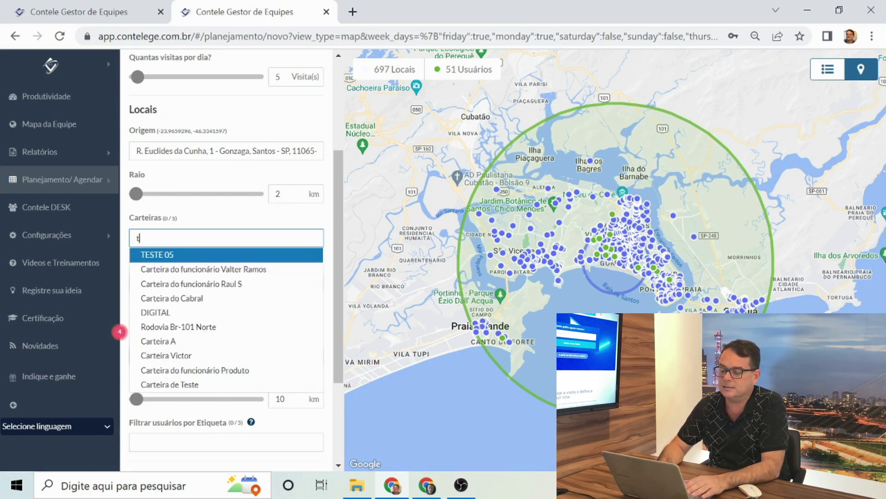
key("BackSpace")
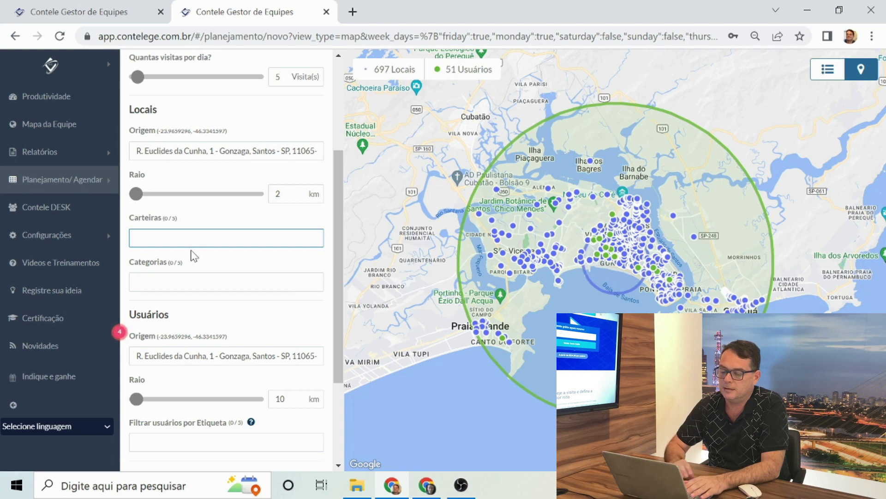
left_click(226, 281)
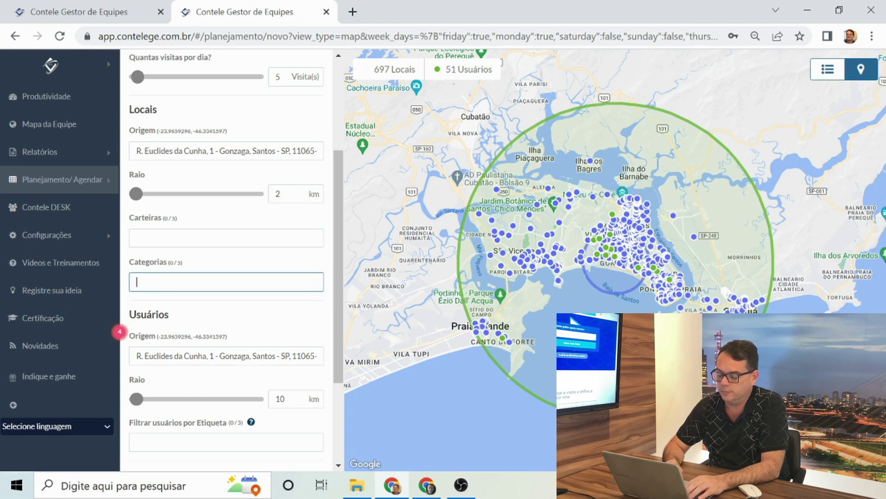
type("t")
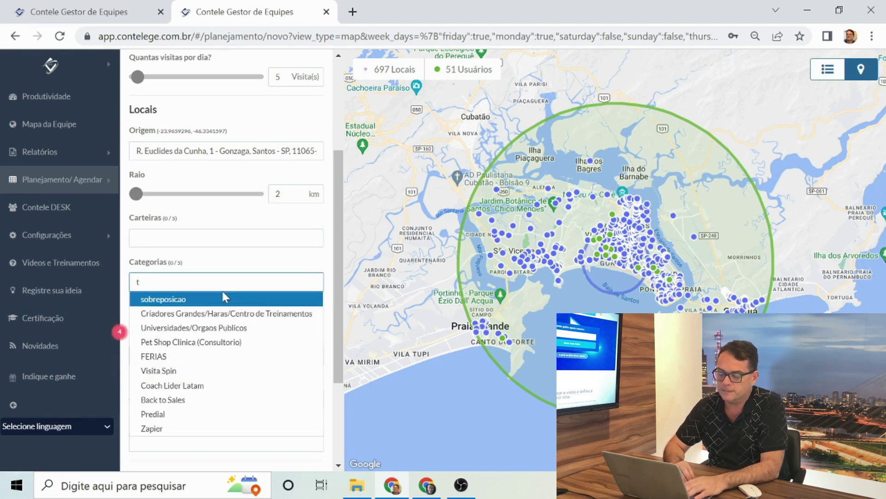